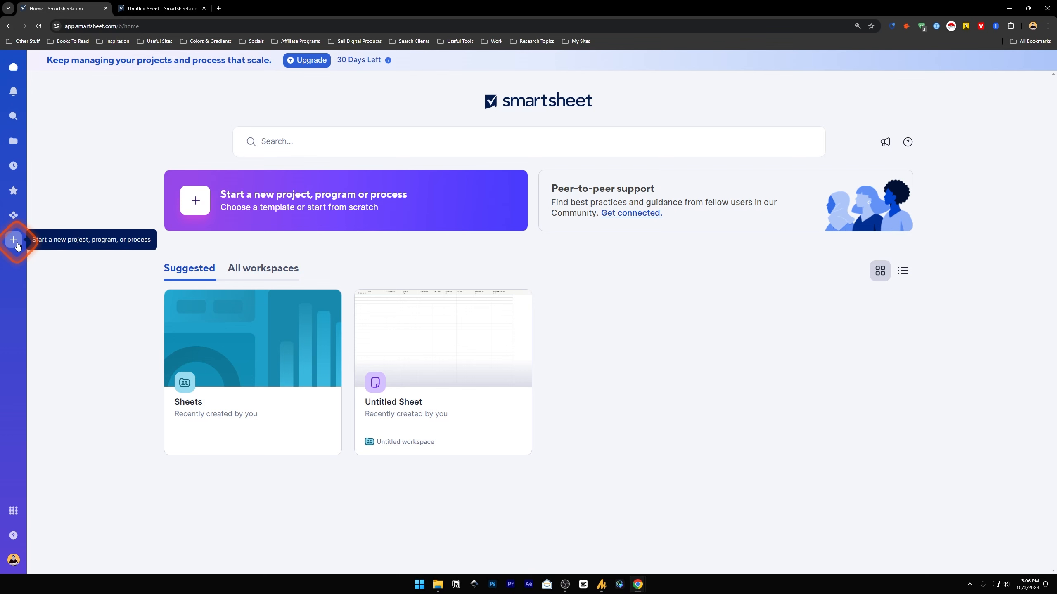
- Open the page for starting a new project and view the available workspace starting points
click(14, 241)
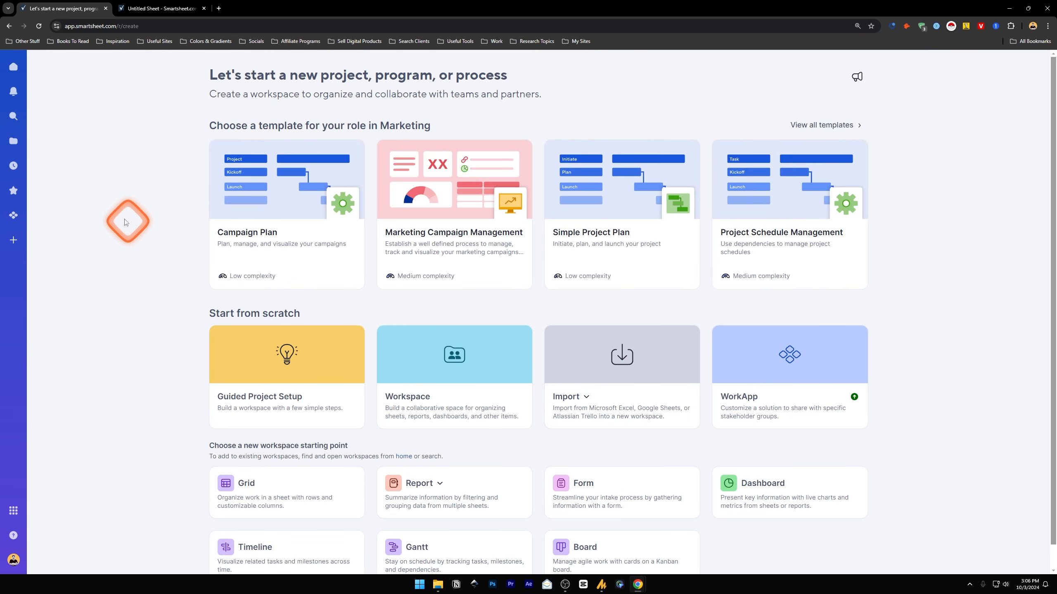
scroll(165, 335, down, 1)
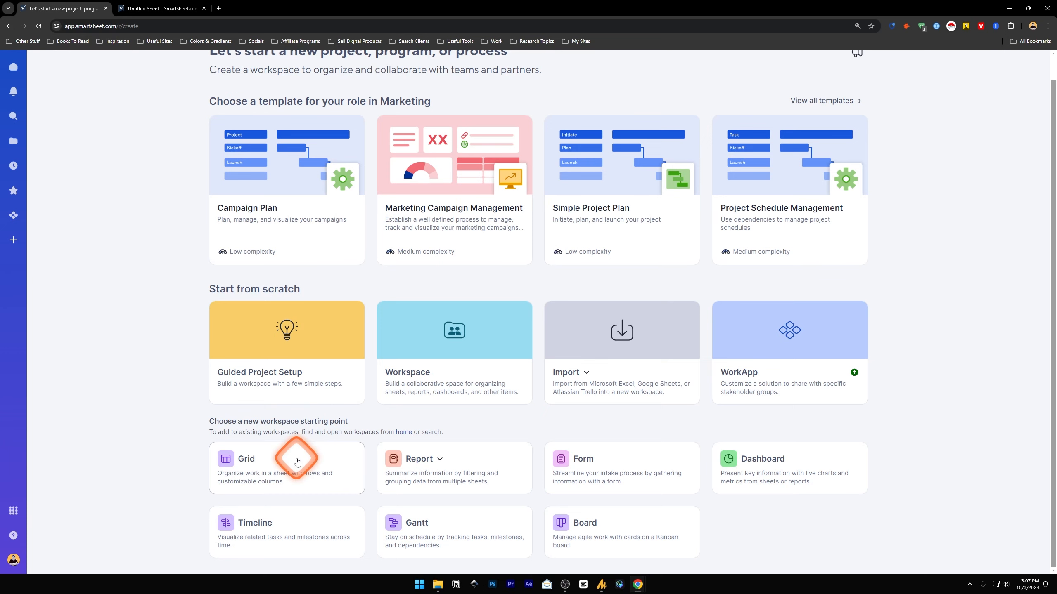
- Switch to the open Untitled Sheet and fill COL rows 1 to 7 with 5, 15, 25, 70, 15, 25 and 55
click(159, 9)
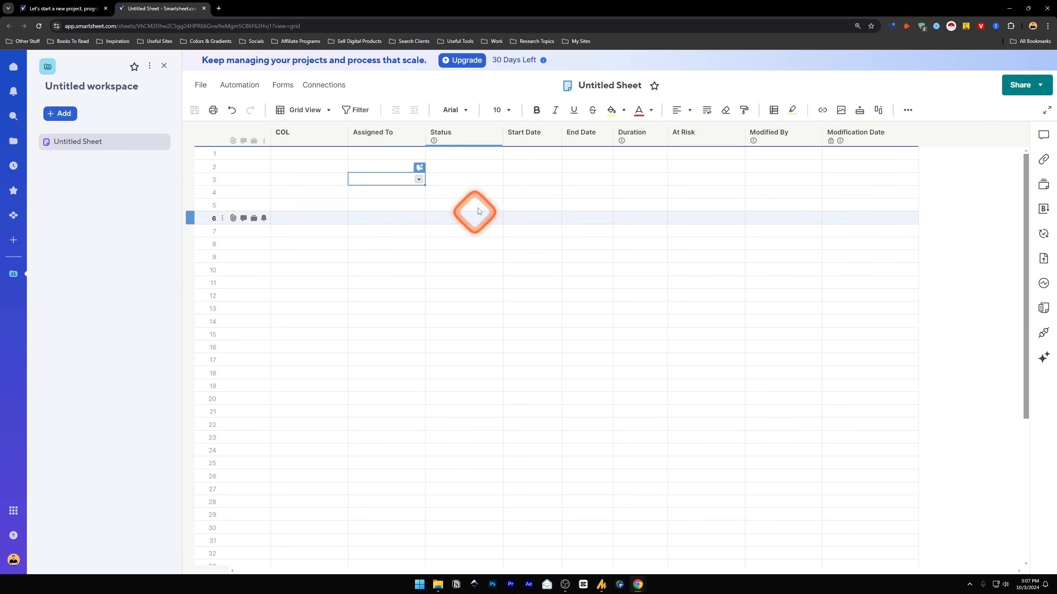
click(487, 193)
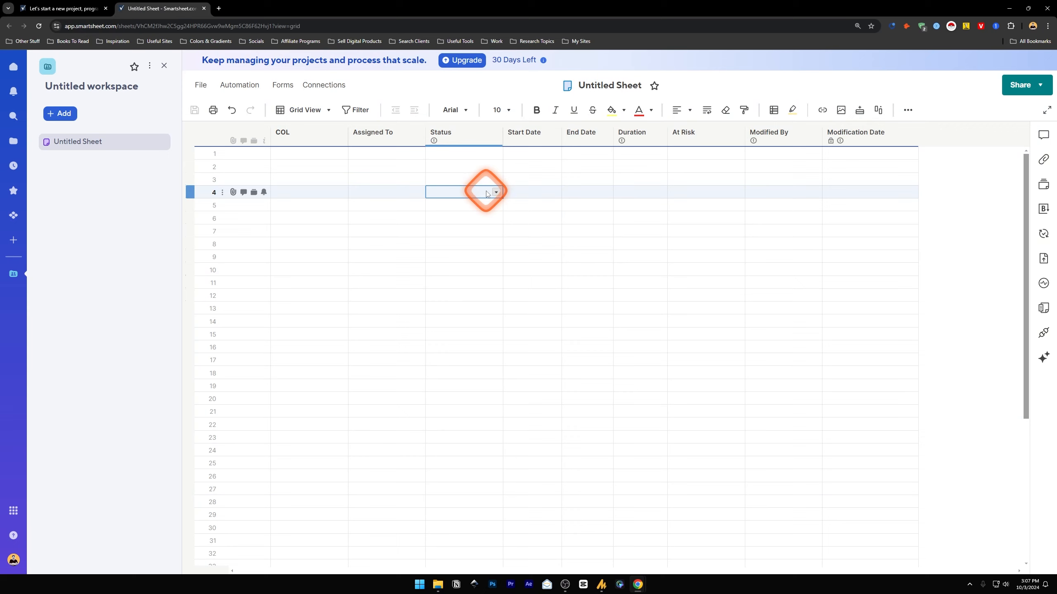
click(308, 154)
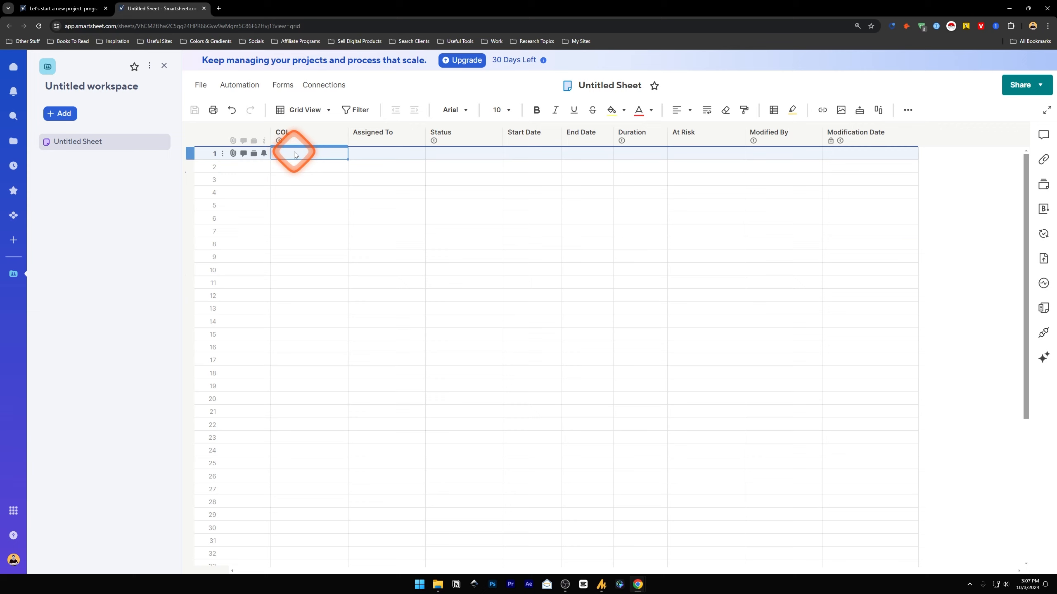
key(ctrl+v)
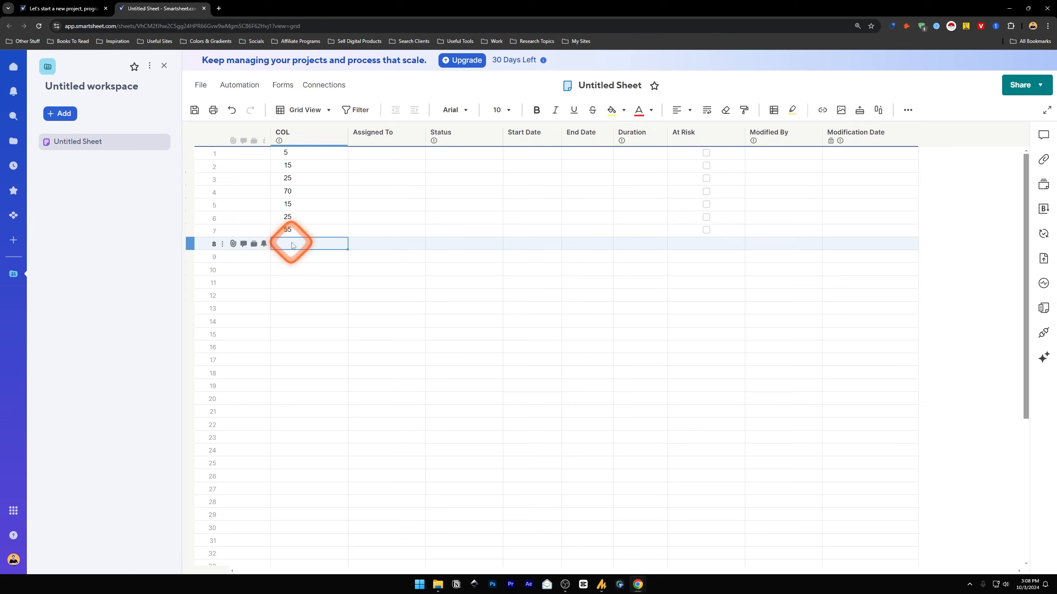
- Insert an automatic SUM formula in COL row 8 that adds rows 1 to 7
drag(293, 234, 294, 153)
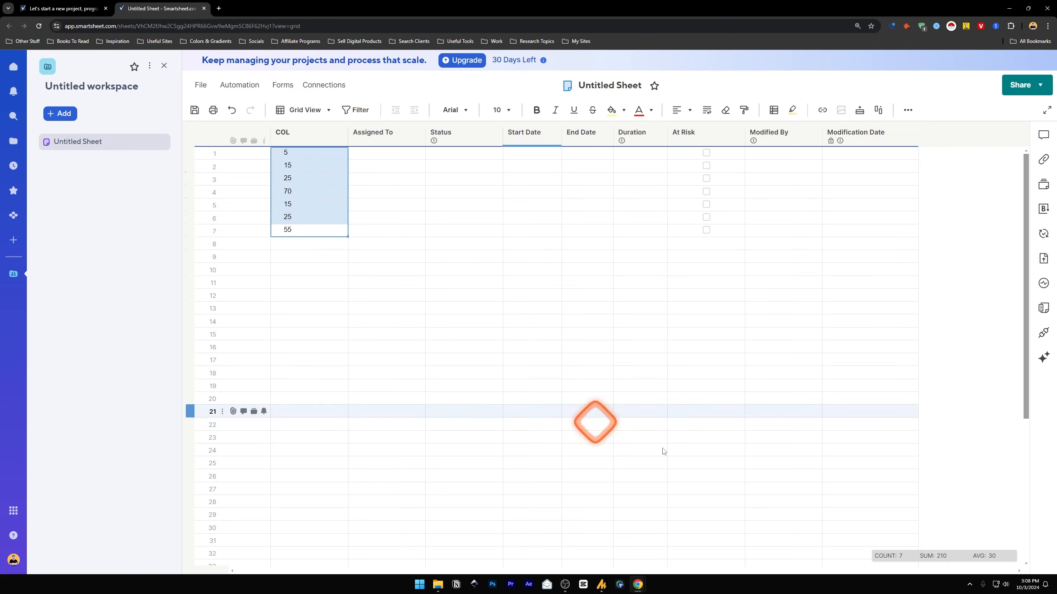
click(292, 246)
click(299, 232)
click(284, 244)
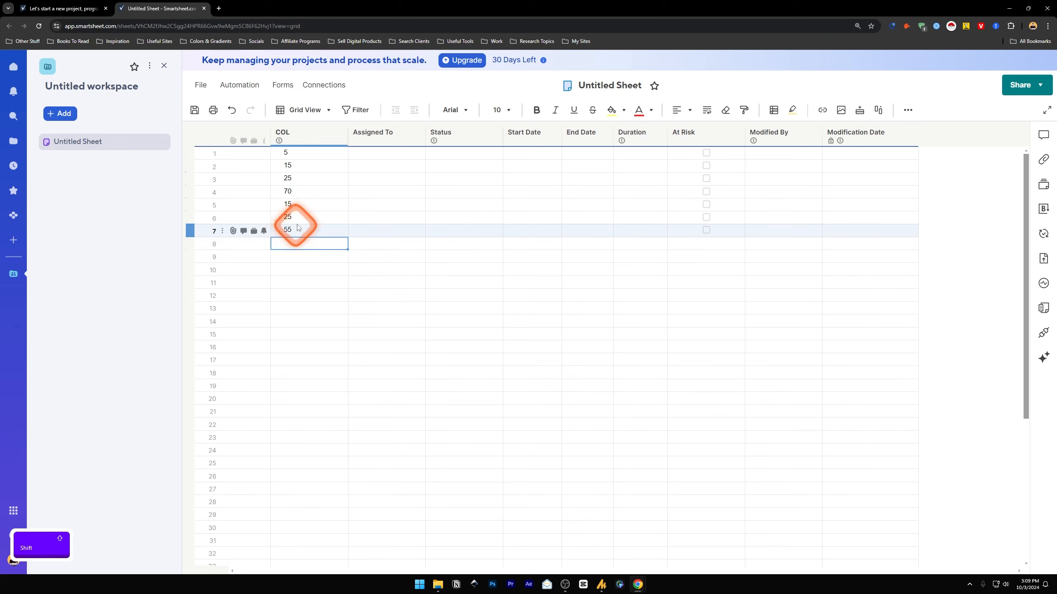
shift+click(288, 153)
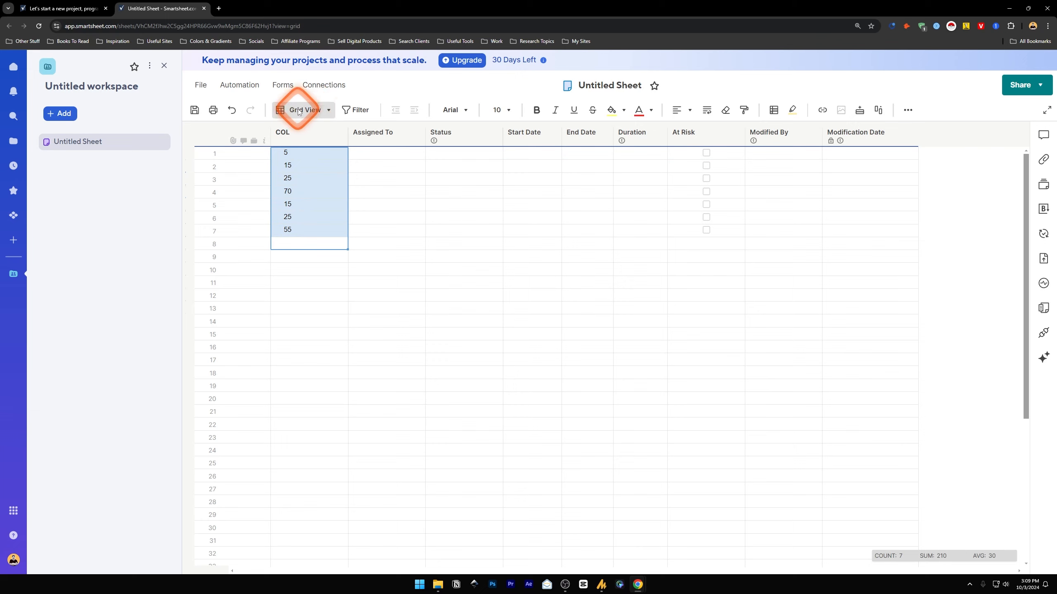
click(908, 110)
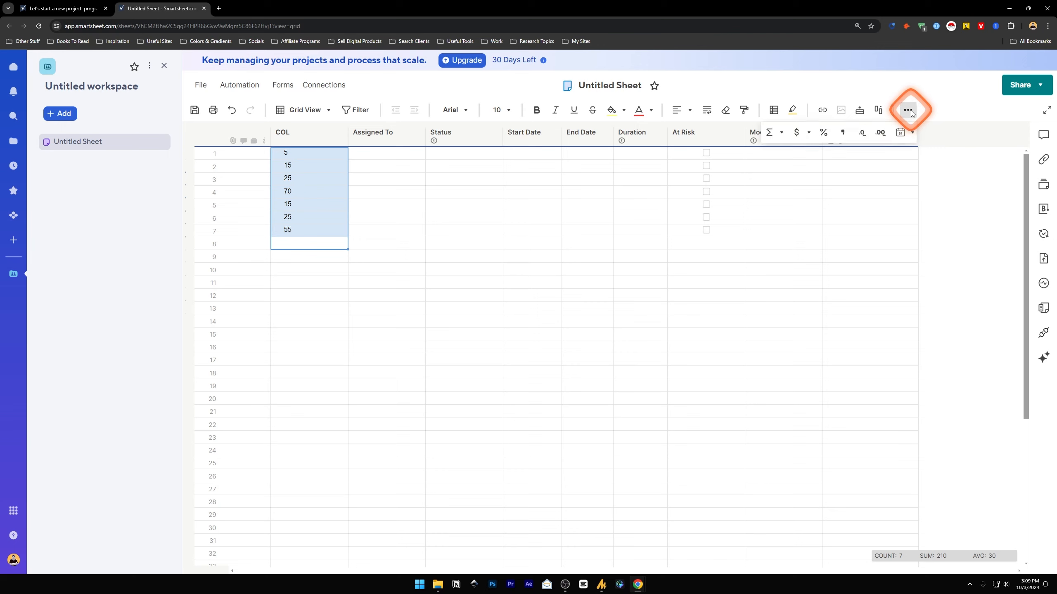
click(770, 133)
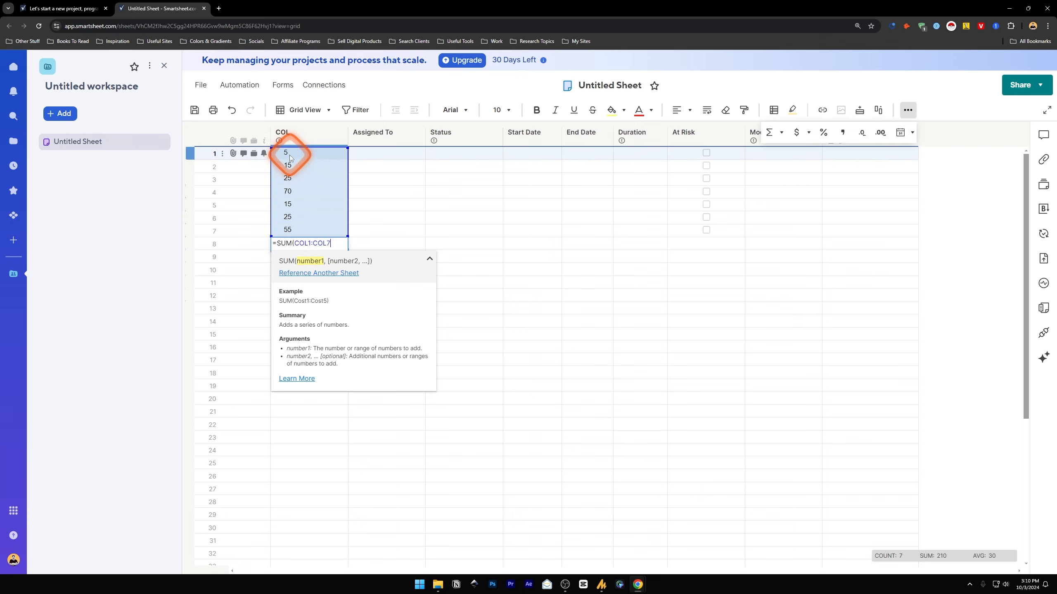
- Complete the row 8 formula as =SUM(COL1:COL6) and check it against the sum of rows 1 to 6
click(326, 243)
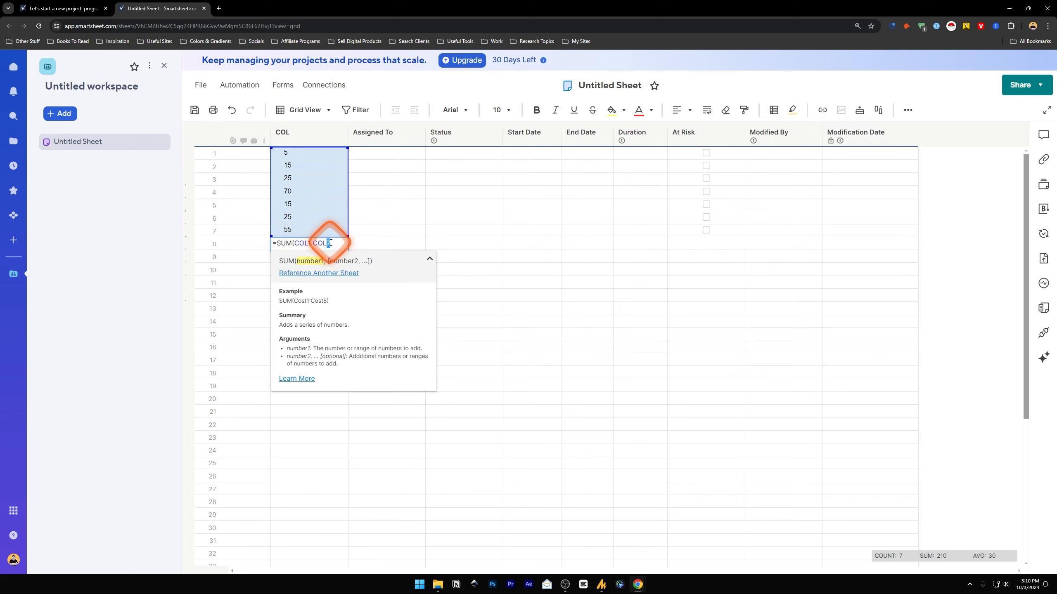
text(6)
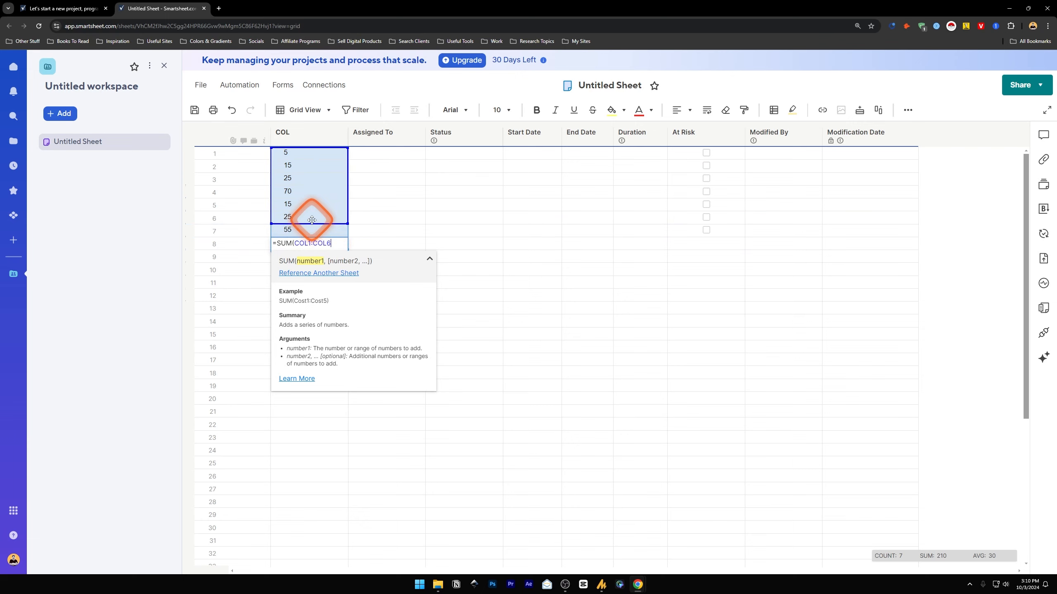
text())
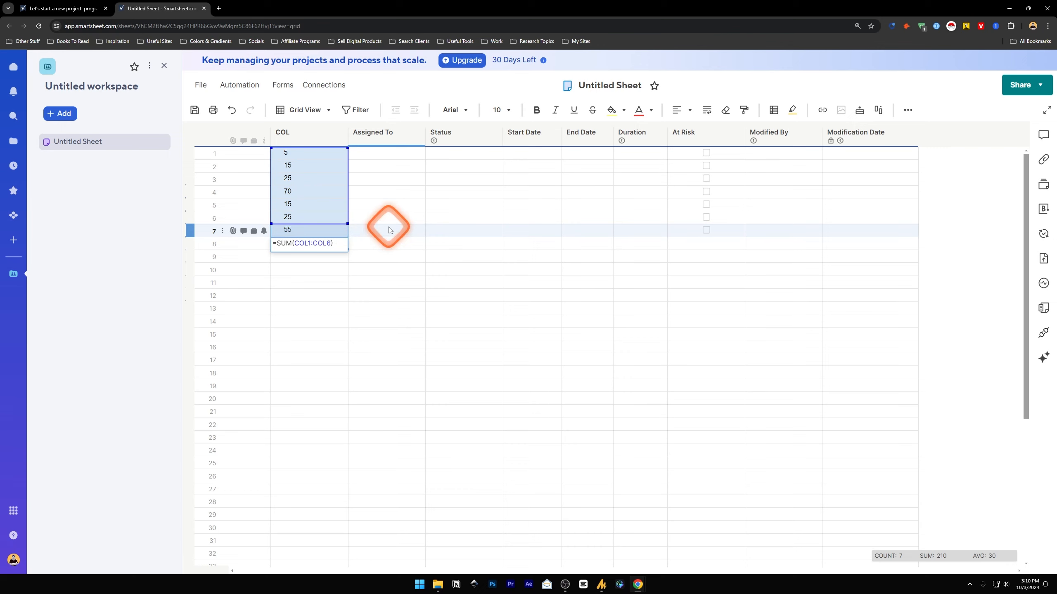
key(Return)
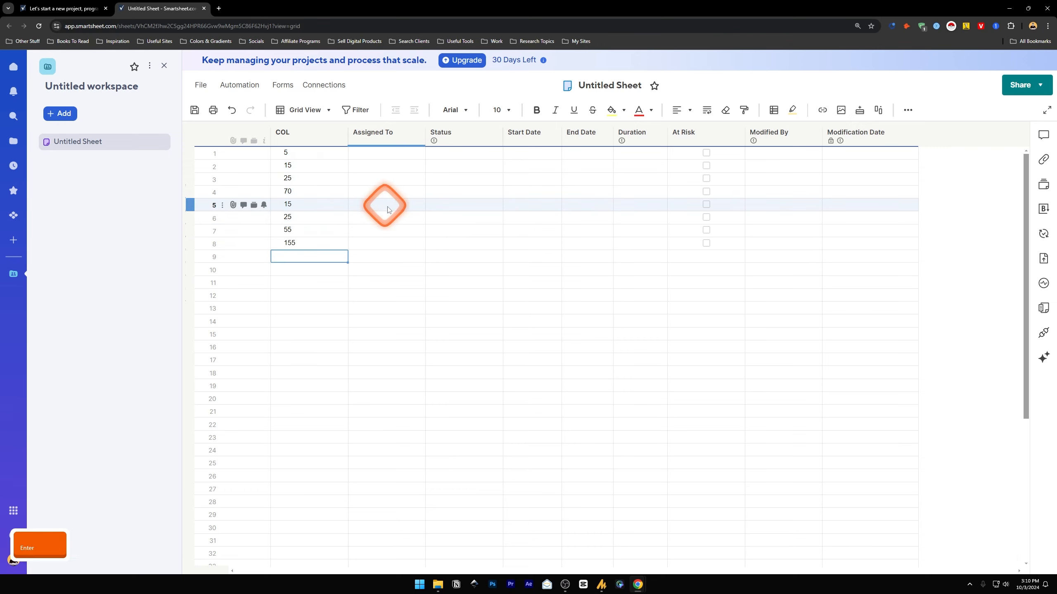
click(305, 239)
drag(305, 216, 308, 157)
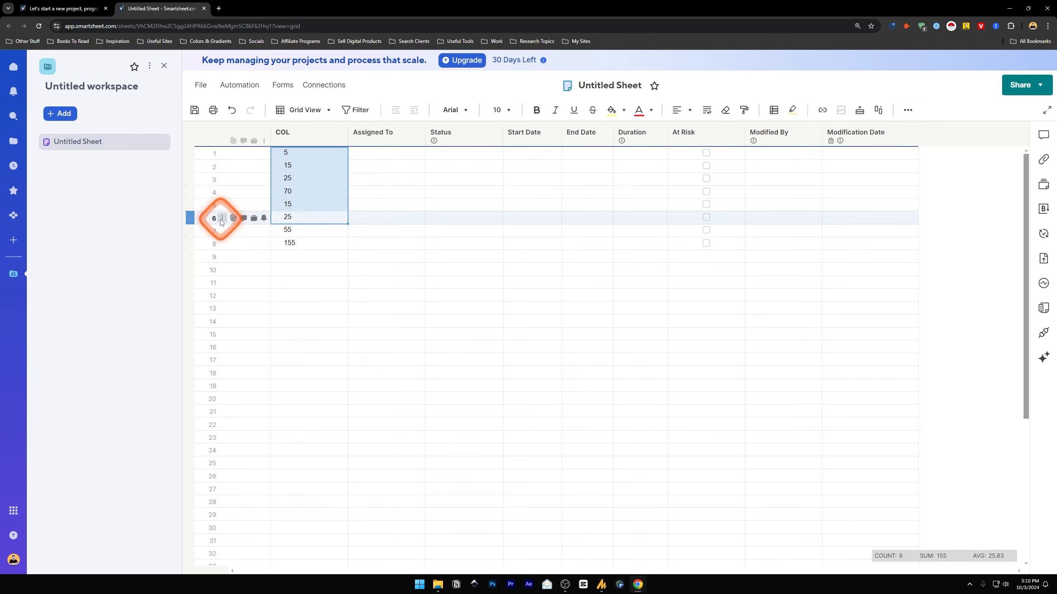
click(289, 243)
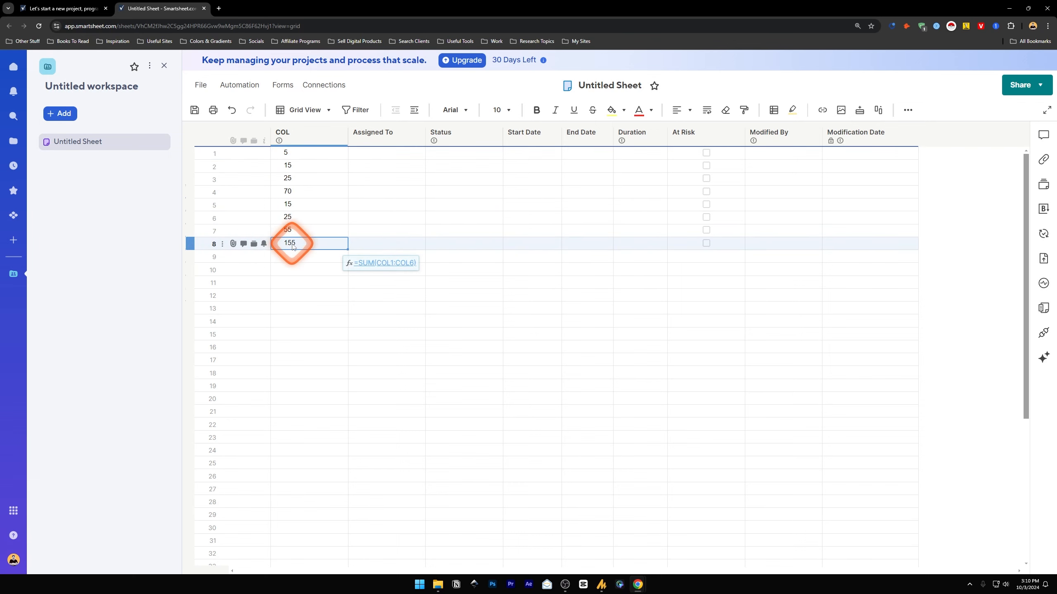
- Change the row 8 formula to =SUM(COL1:COL2, COL6:COL7) and check the cells it adds
double_click(302, 243)
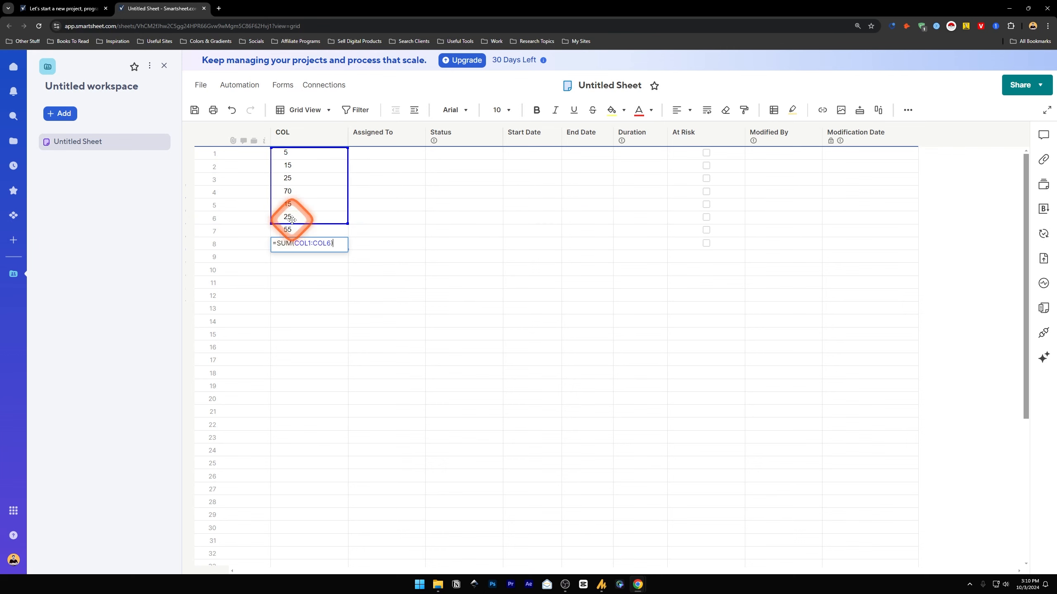
click(330, 243)
click(301, 244)
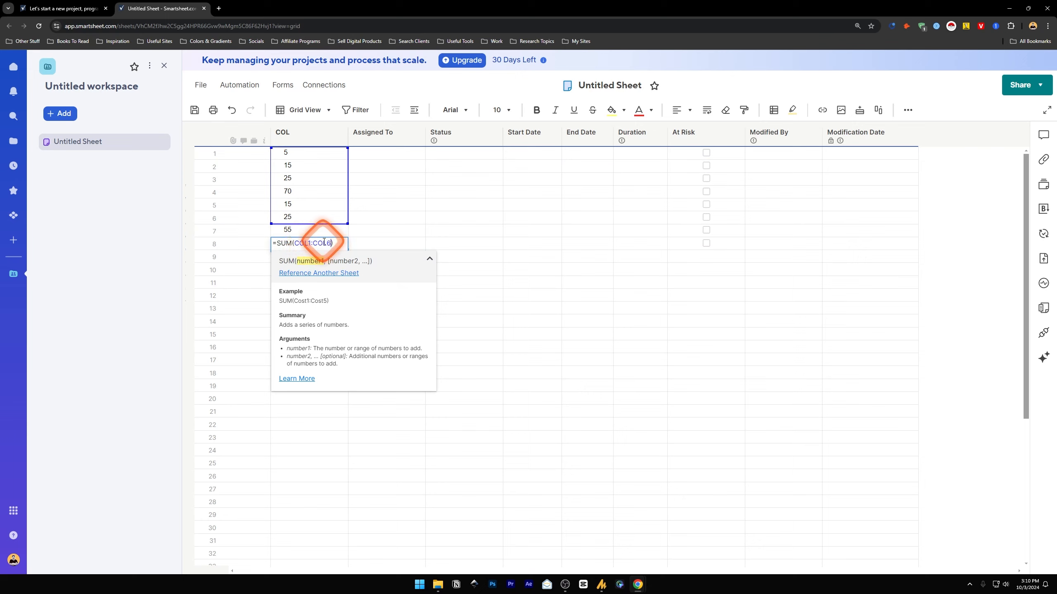
drag(328, 243, 336, 243)
text(2)
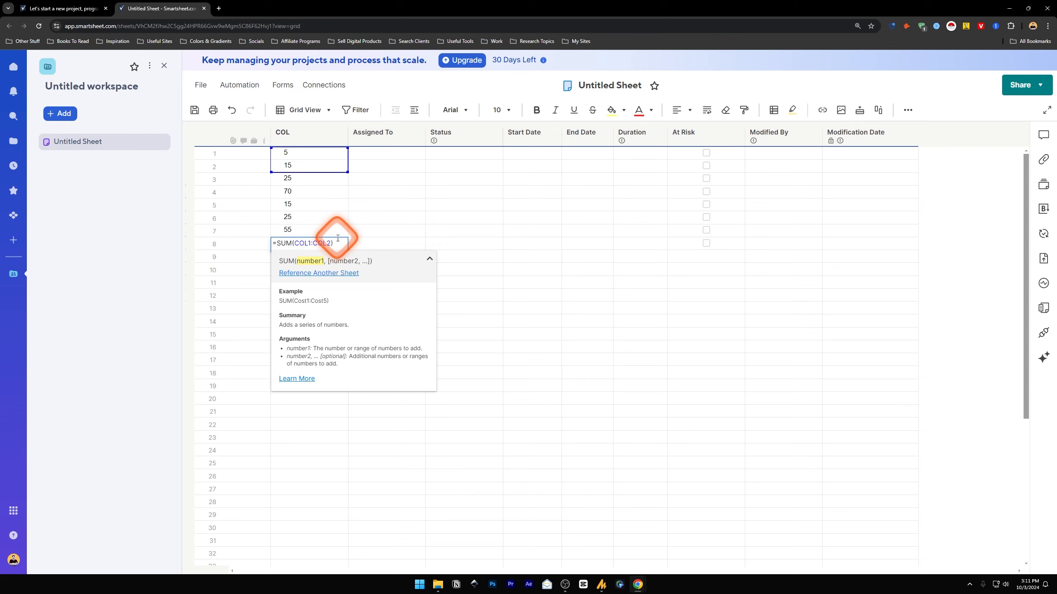
text(,)
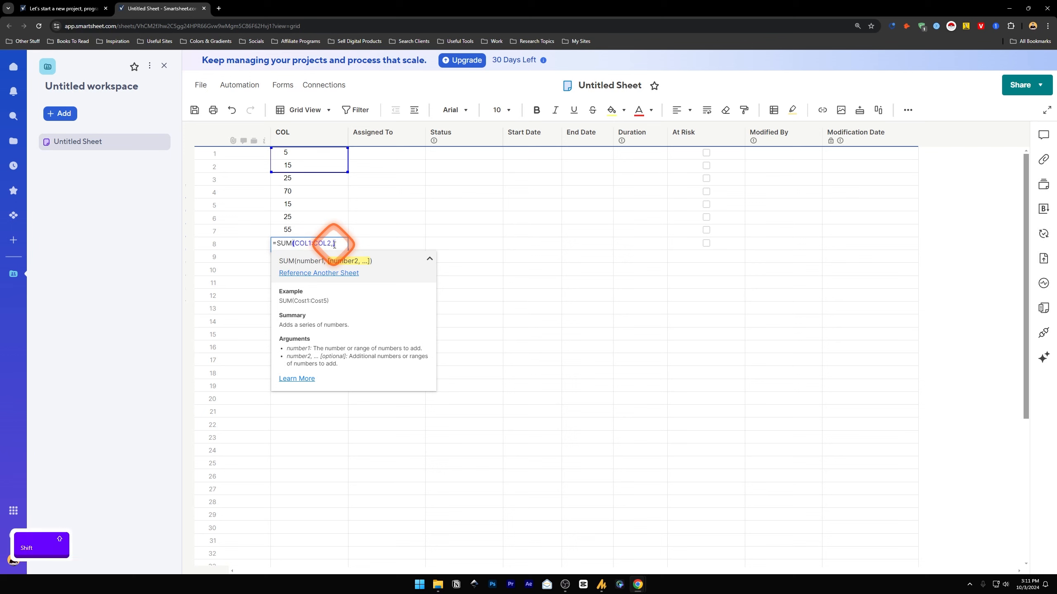
text(COL)
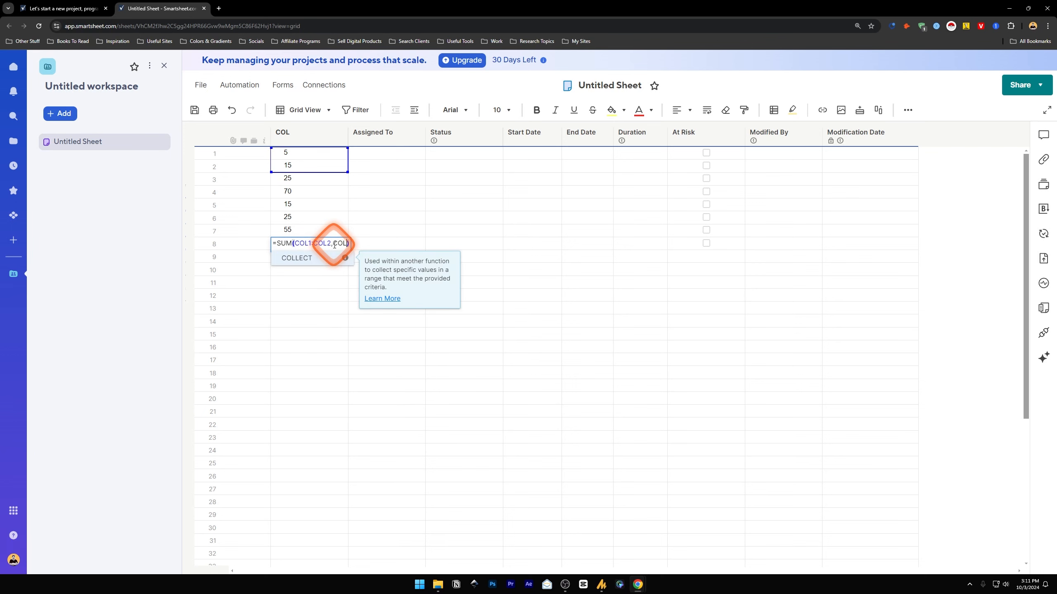
text(6:)
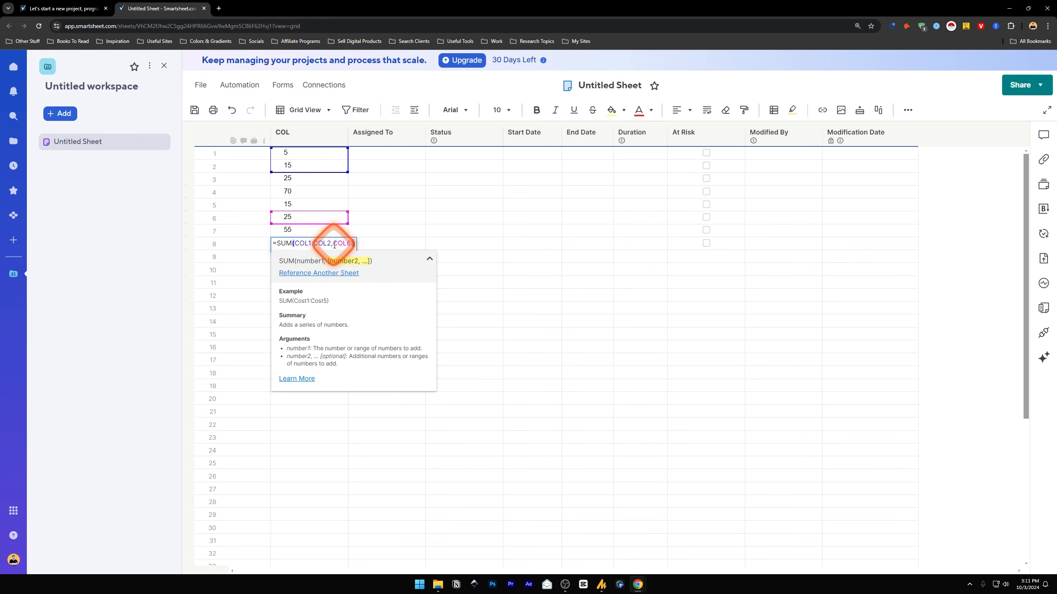
text(COL7)
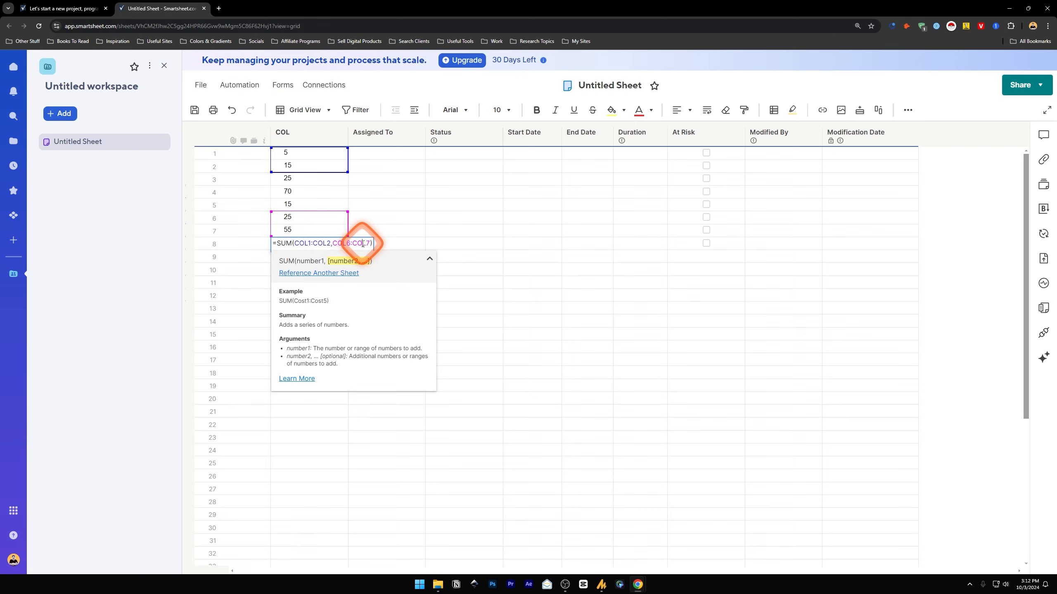
key(Return)
click(311, 248)
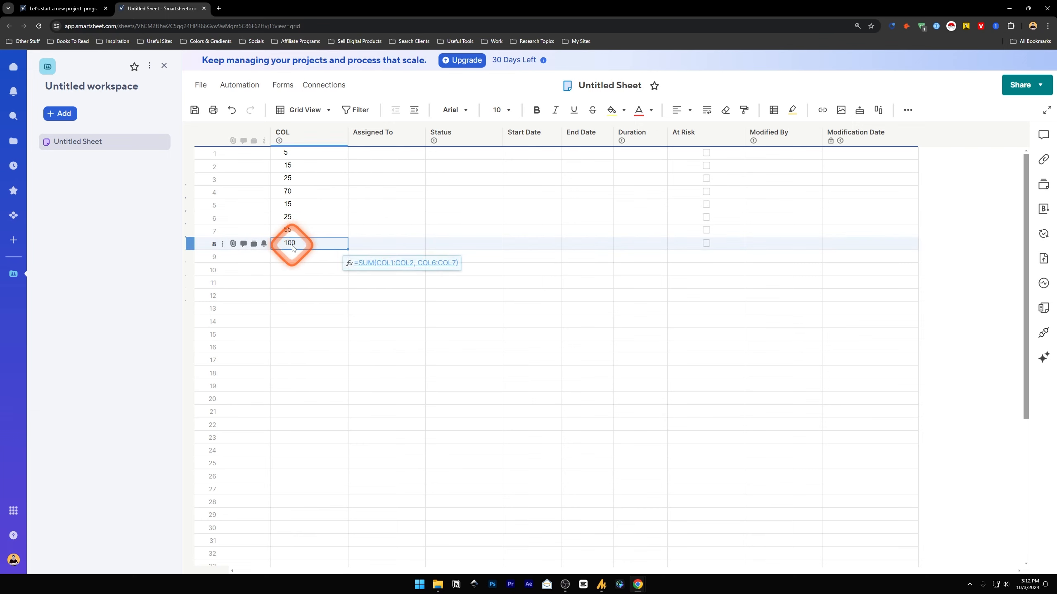
click(297, 231)
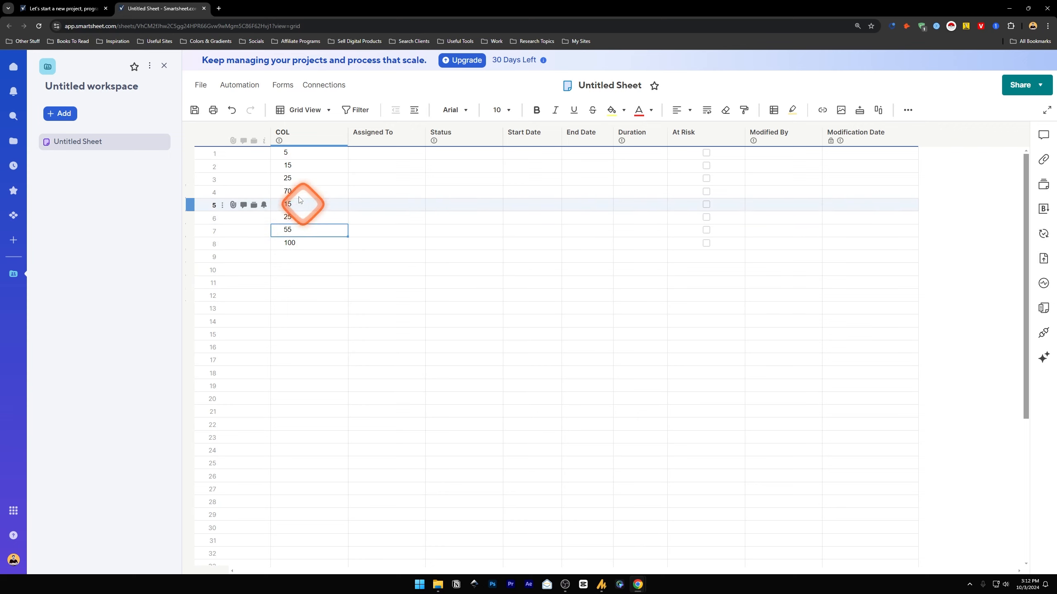
click(300, 166)
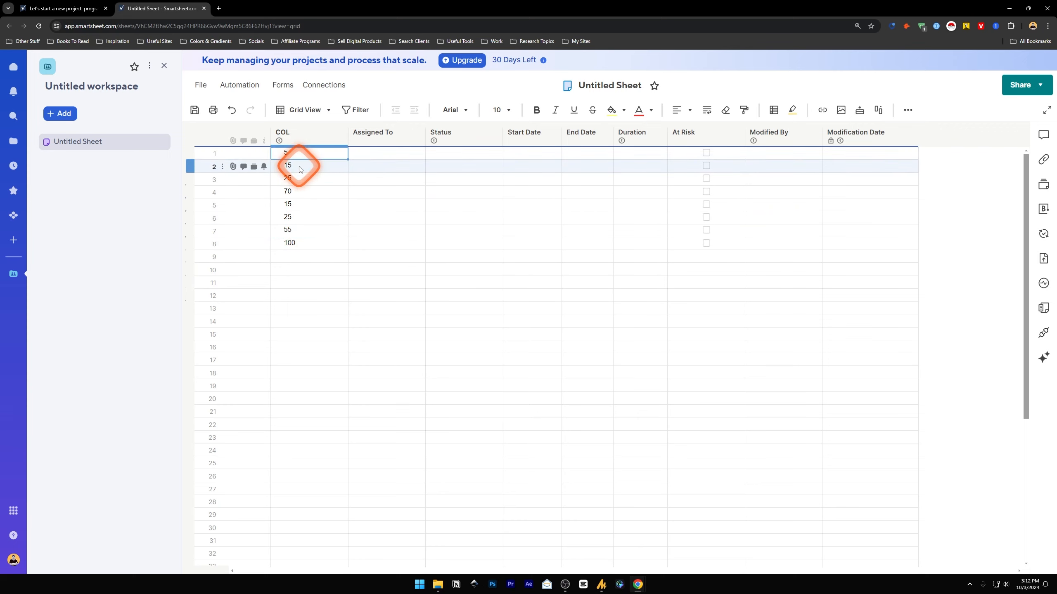
- Add the range COL4:COL5 as a third argument to the row 8 SUM formula and review the finished formula
click(299, 245)
double_click(300, 248)
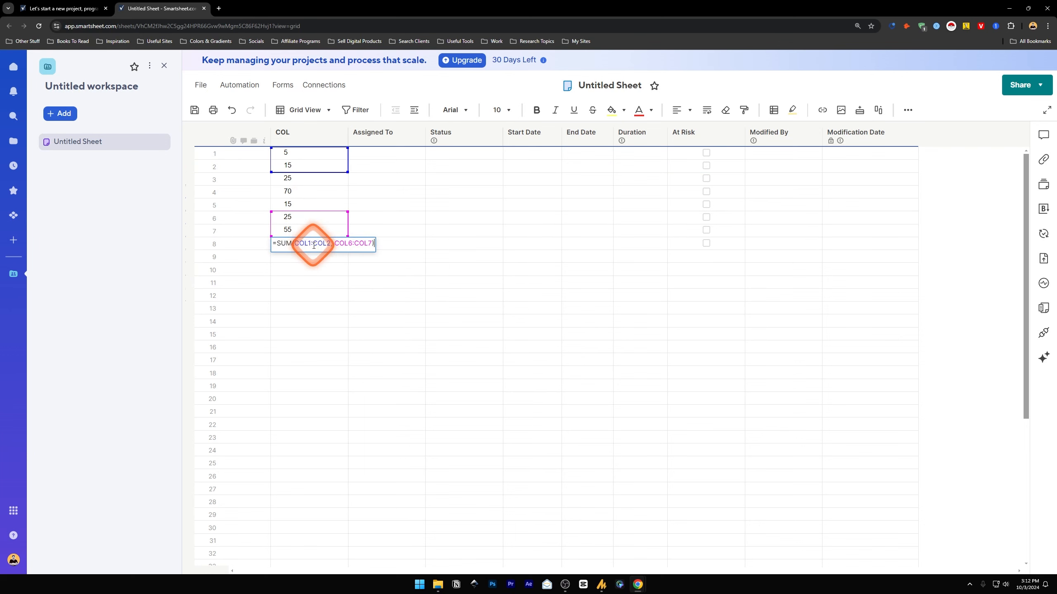
click(371, 244)
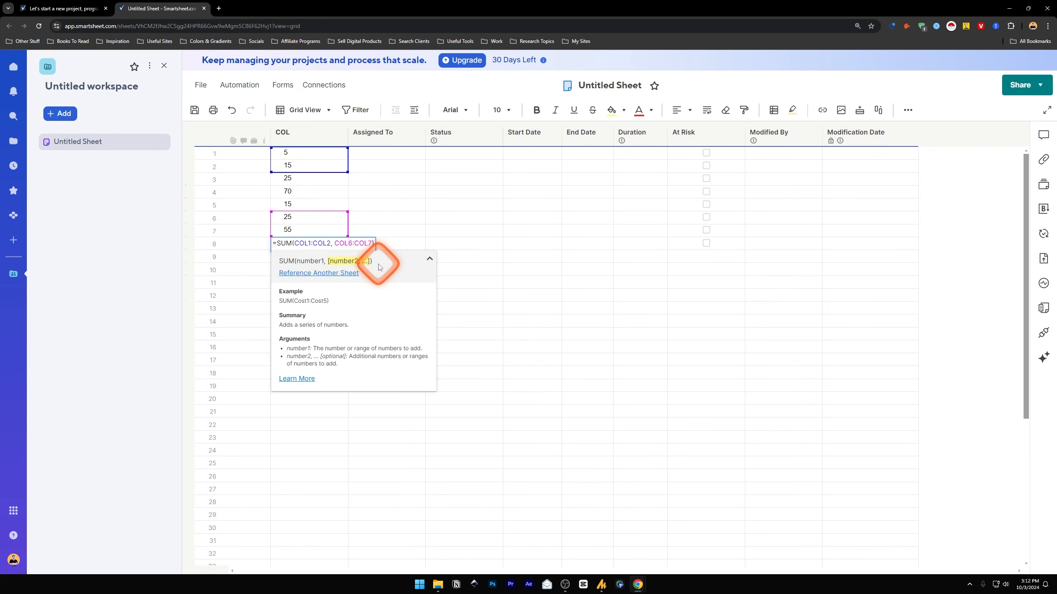
text(, COL)
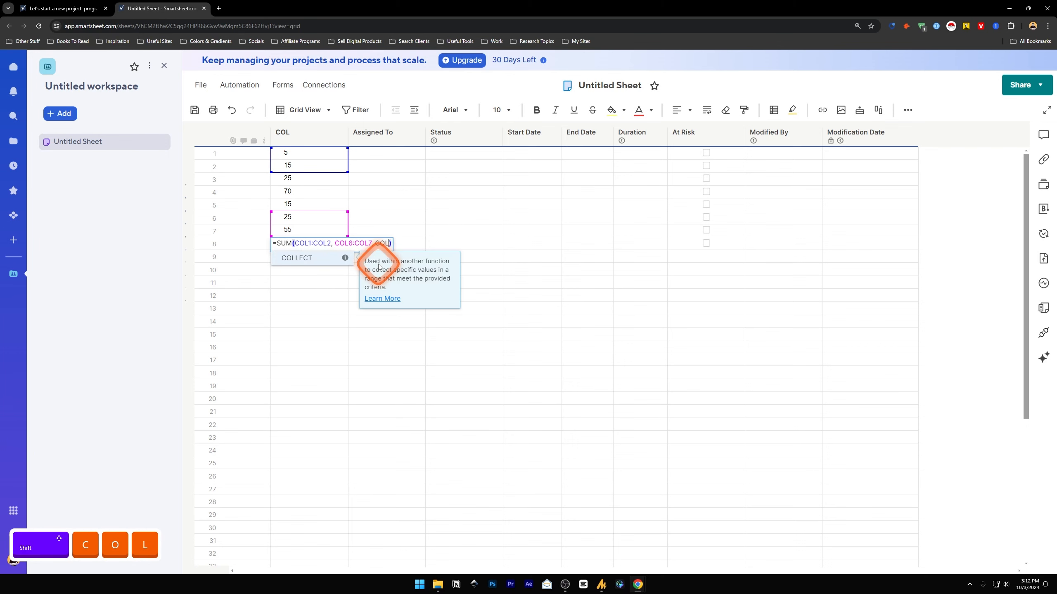
text(4:)
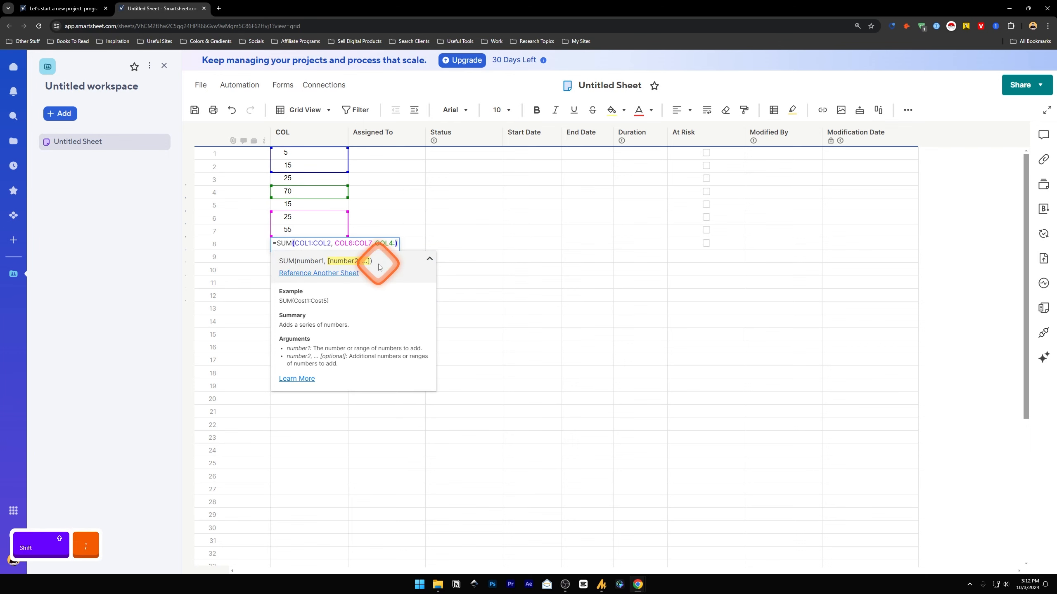
text(col5)
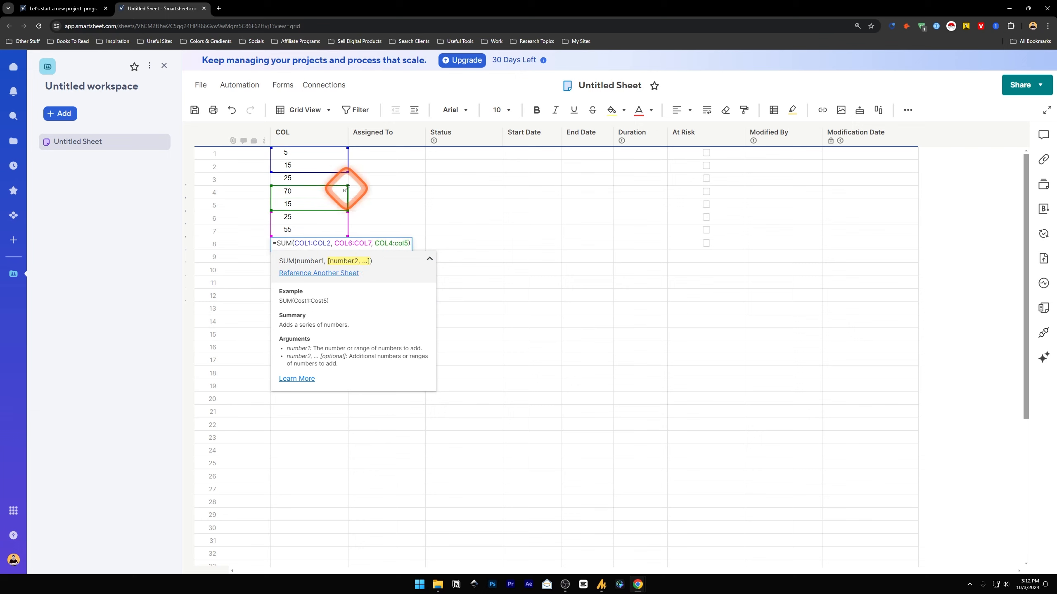
key(Return)
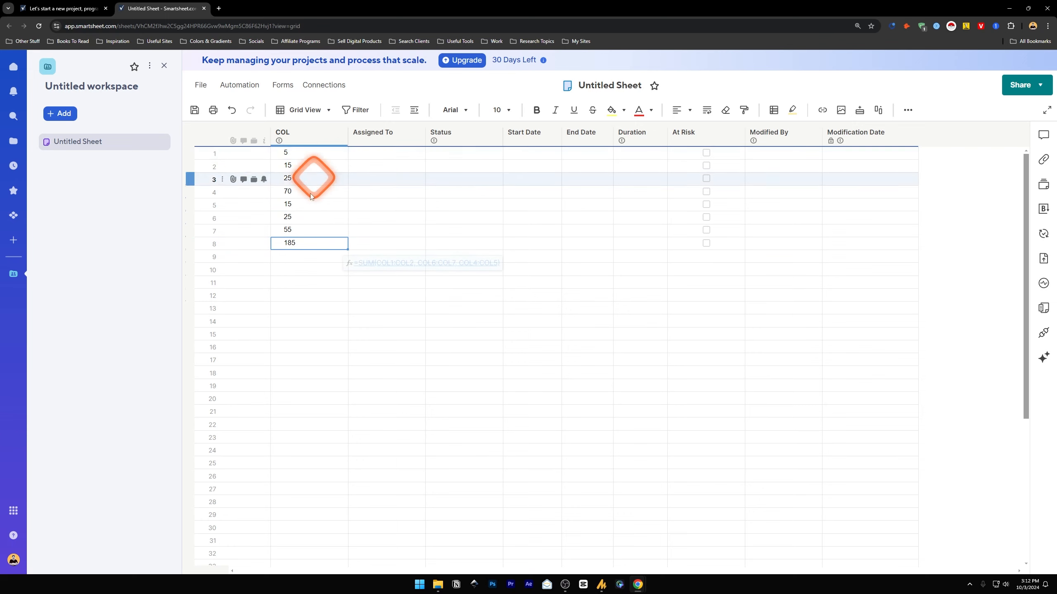
click(294, 182)
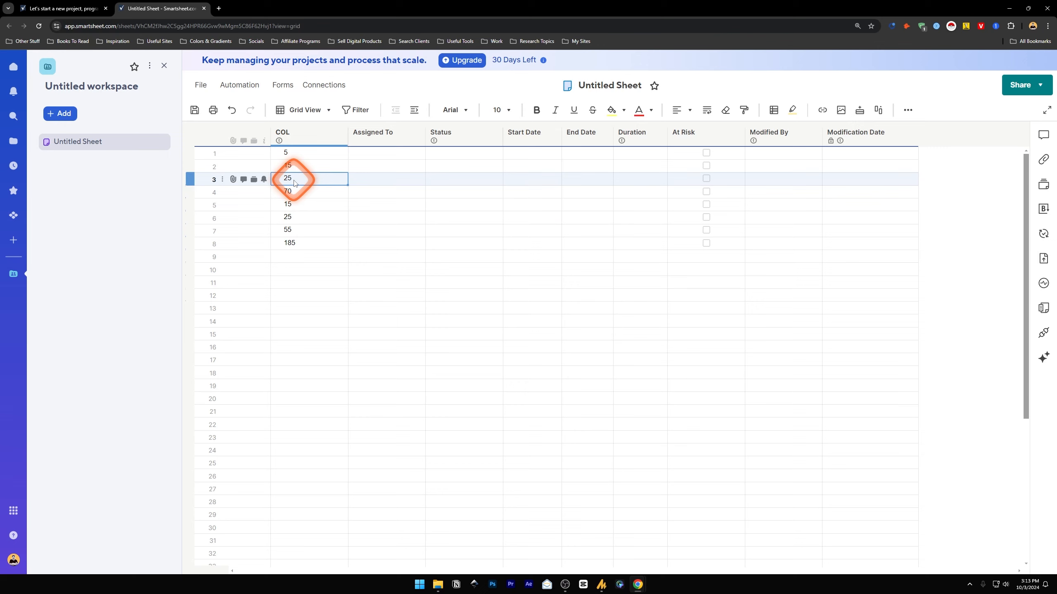
double_click(302, 243)
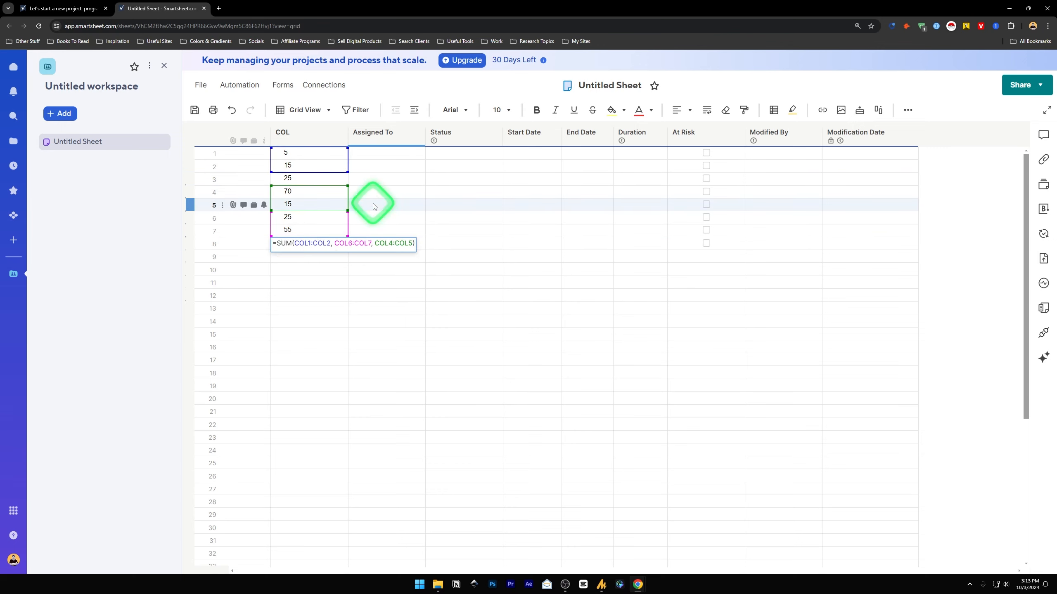
click(372, 246)
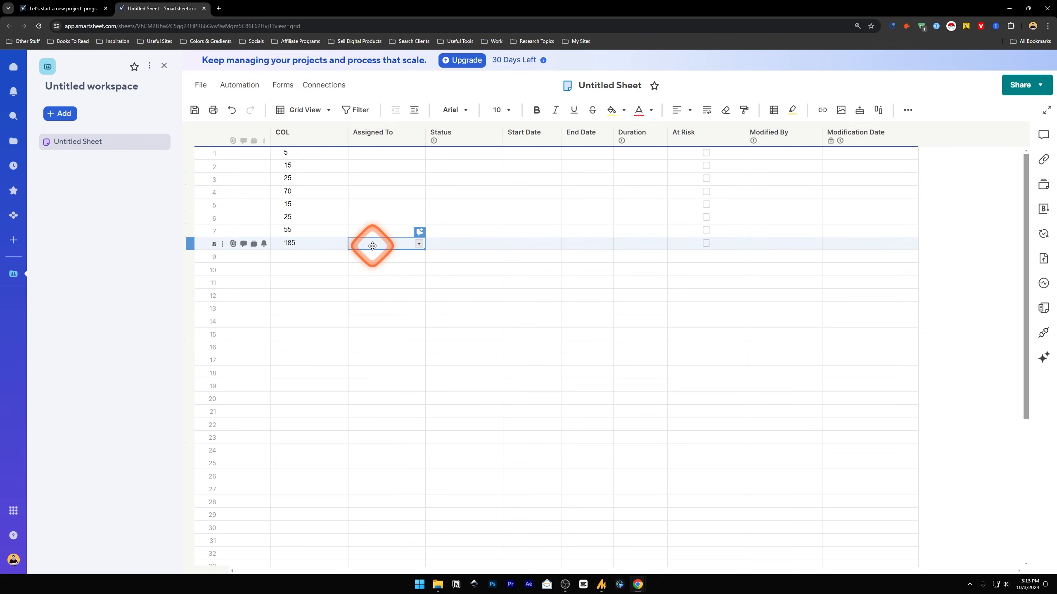